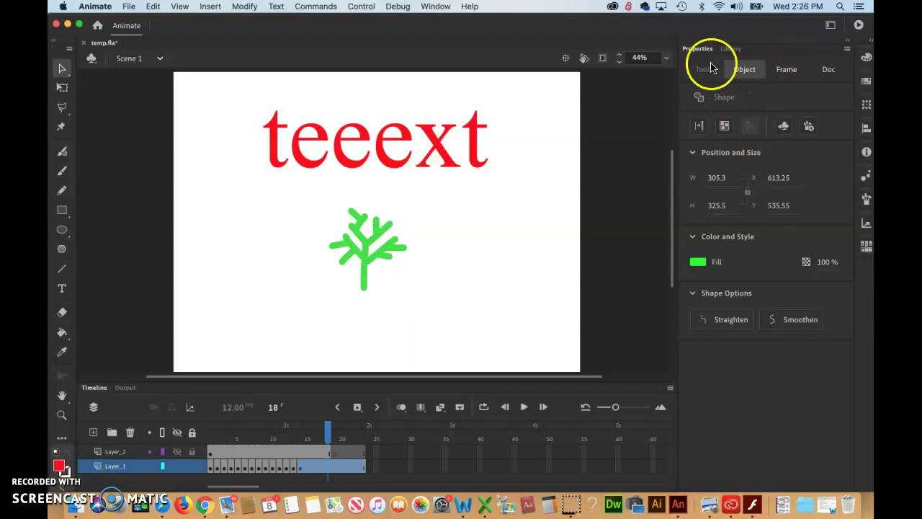
# - Select the red teeext text and green tree, showing transform handles around the tree
pyautogui.click(270, 142)
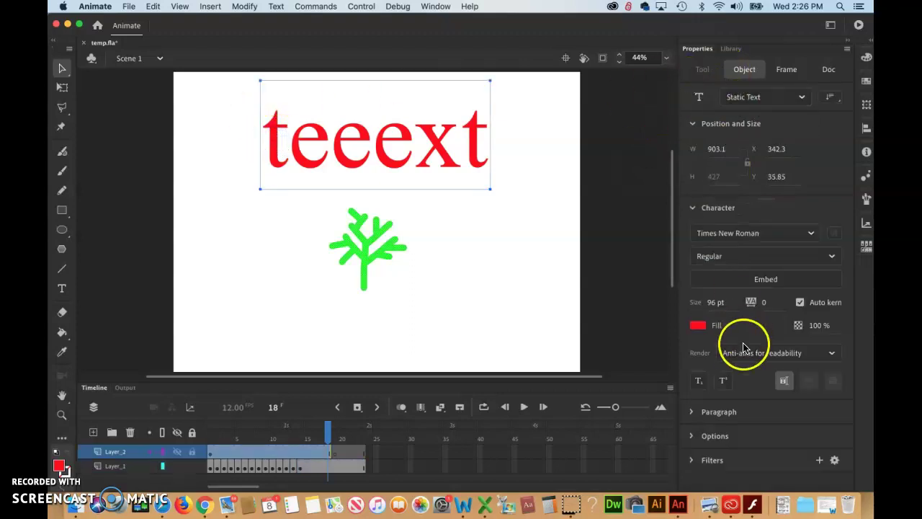
pyautogui.click(365, 250)
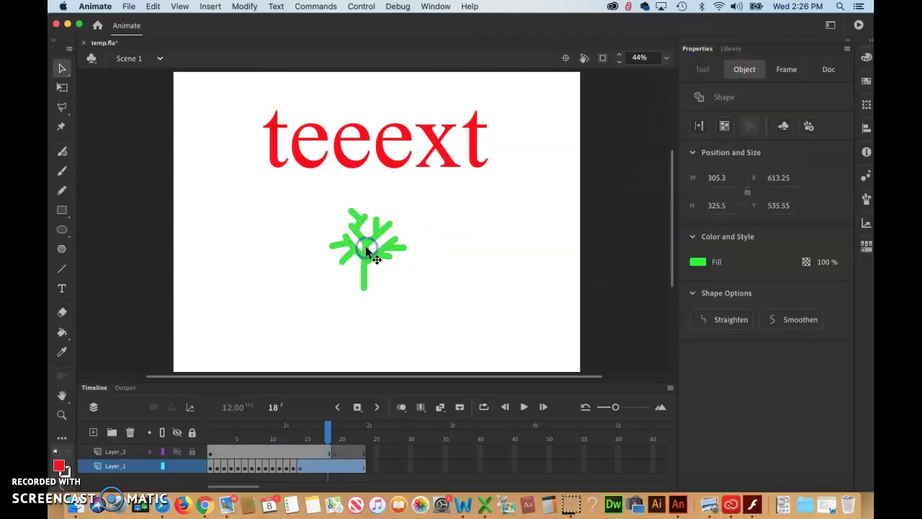
pyautogui.click(62, 65)
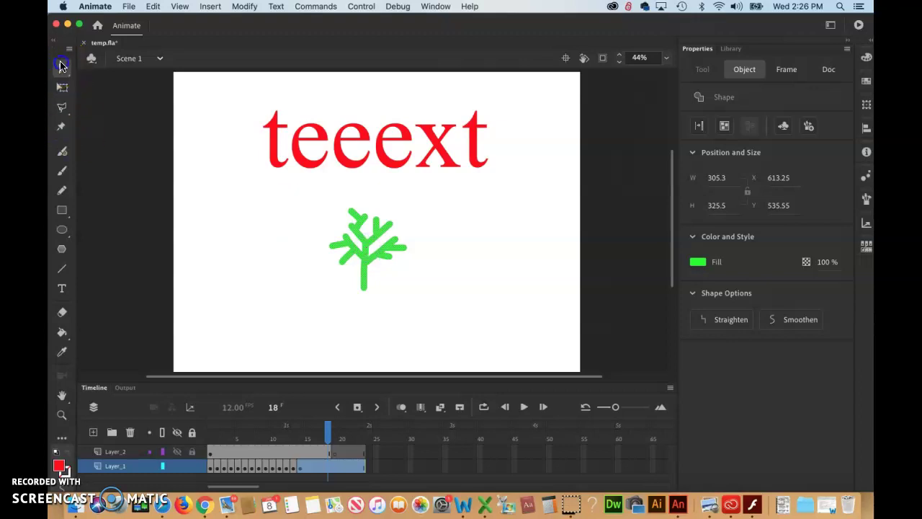
pyautogui.click(62, 85)
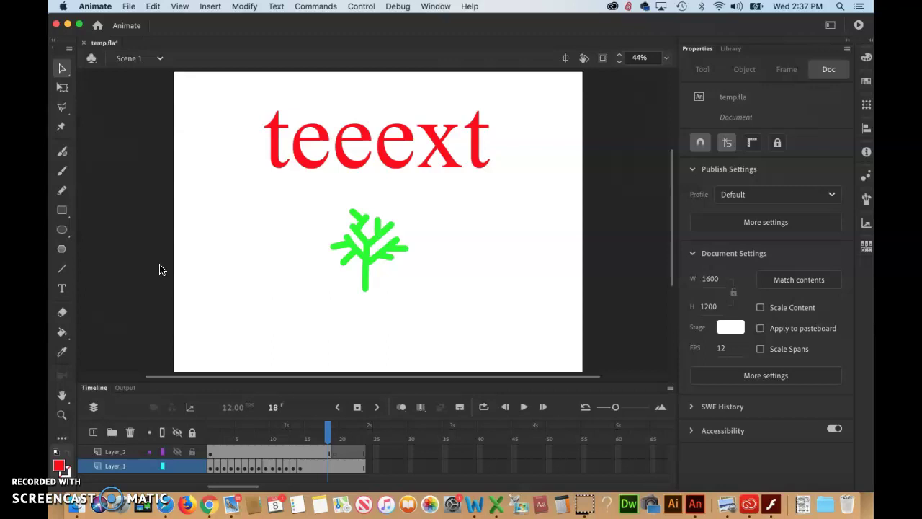
# - Choose the plain Rectangle tool with a blue #0000FF fill
pyautogui.click(61, 211)
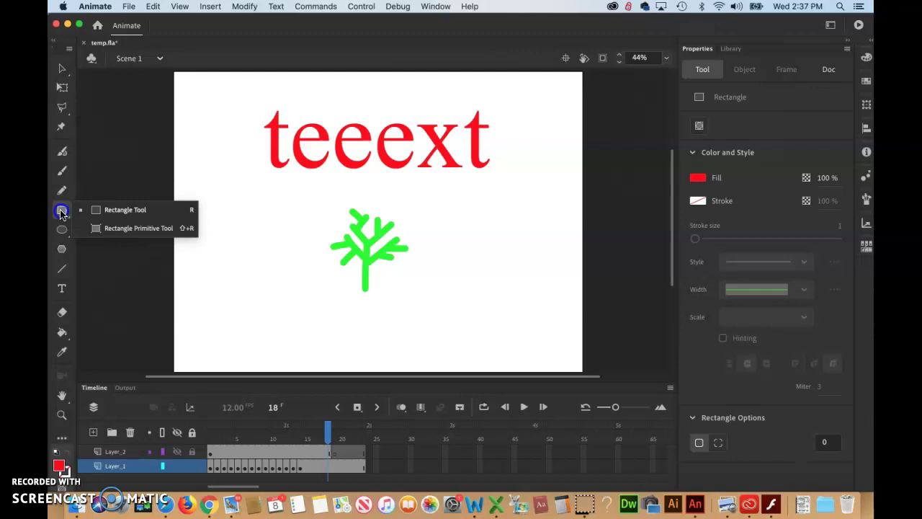
pyautogui.click(119, 211)
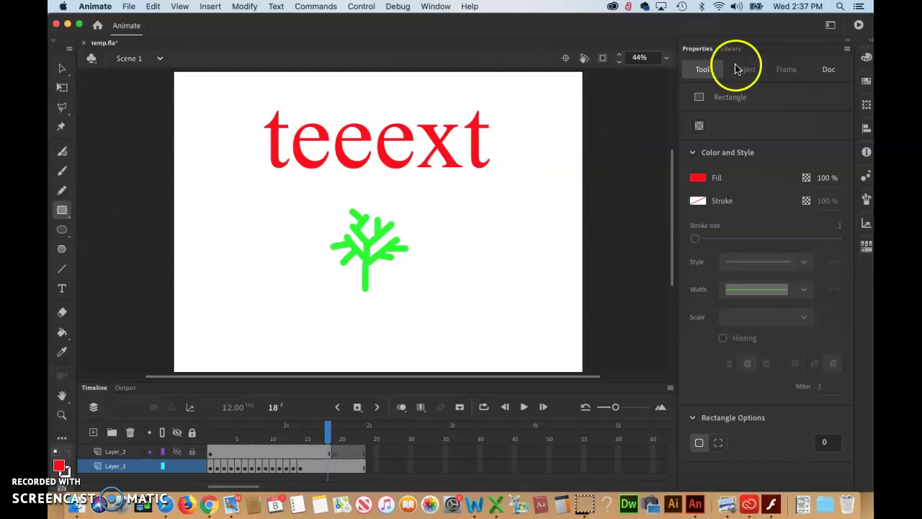
pyautogui.click(697, 180)
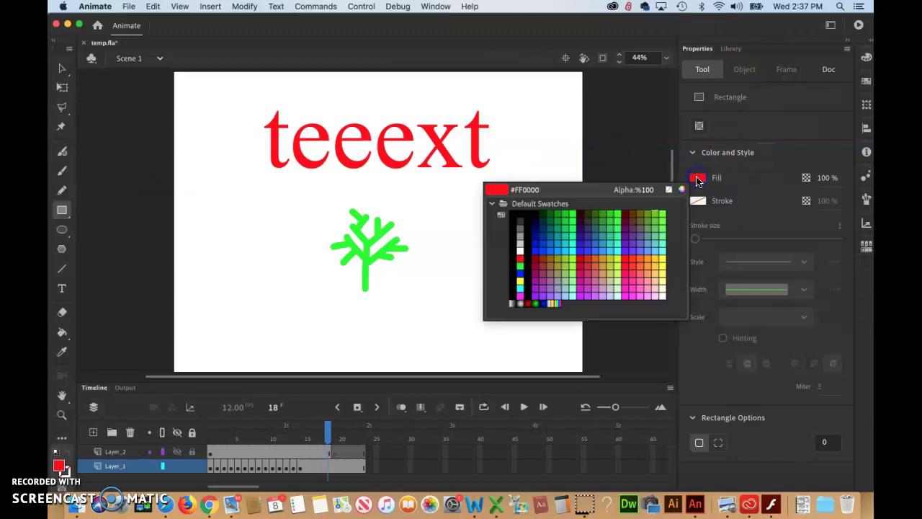
pyautogui.click(521, 272)
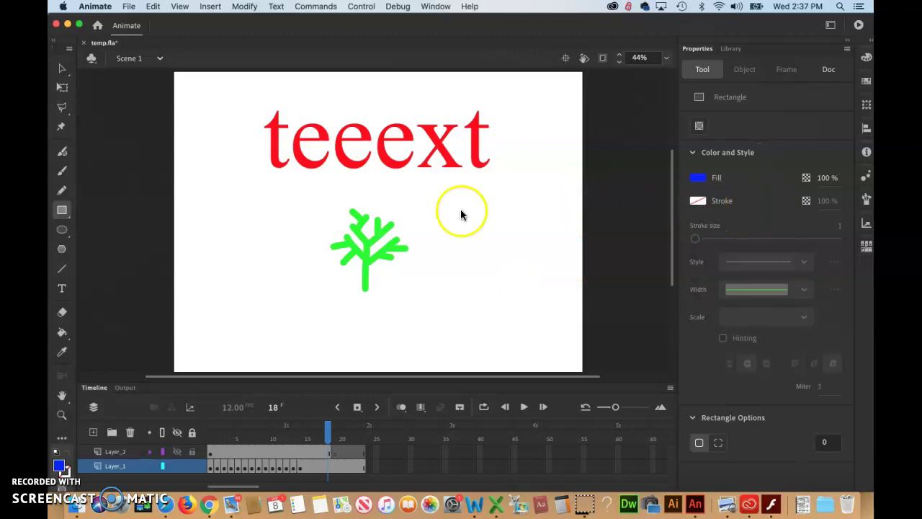
# - Draw a blue square right of the tree, then toggle Object Drawing mode
pyautogui.moveTo(453, 217)
pyautogui.mouseDown()
pyautogui.moveTo(463, 257)
pyautogui.moveTo(533, 296)
pyautogui.mouseUp()
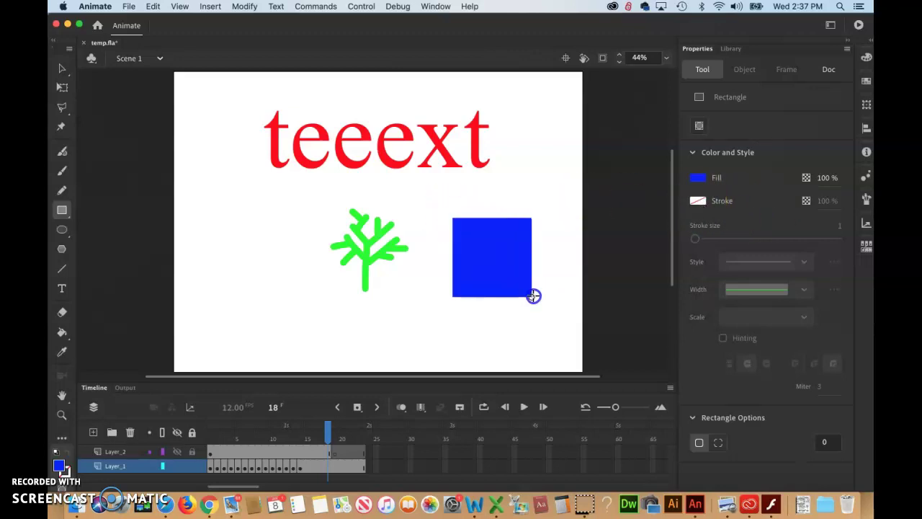
pyautogui.click(699, 127)
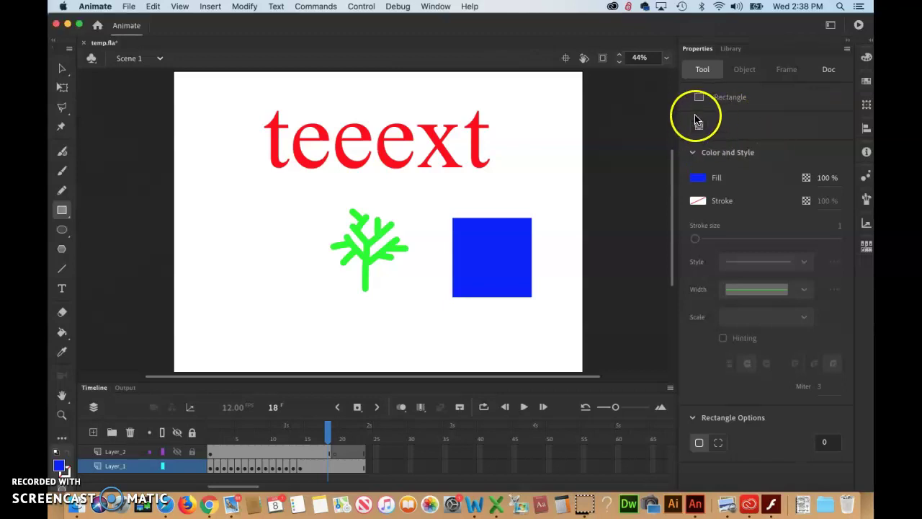
pyautogui.click(475, 504)
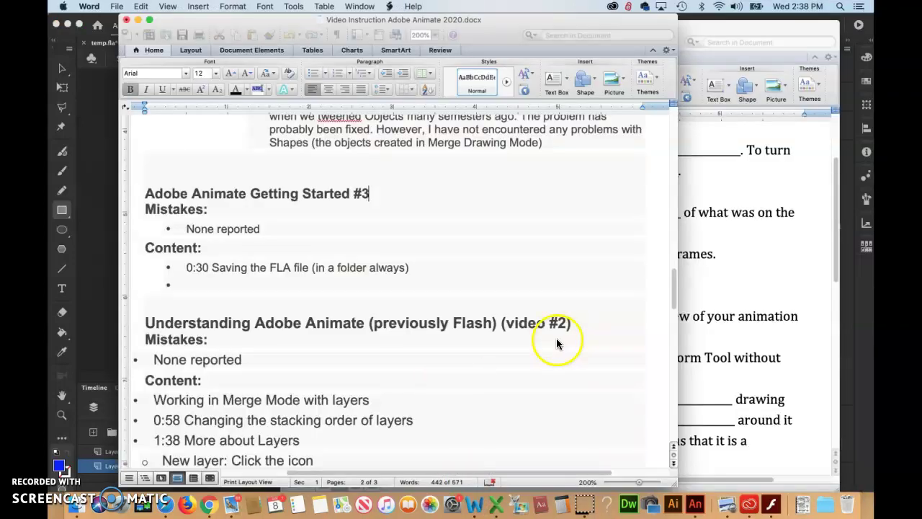
pyautogui.click(735, 266)
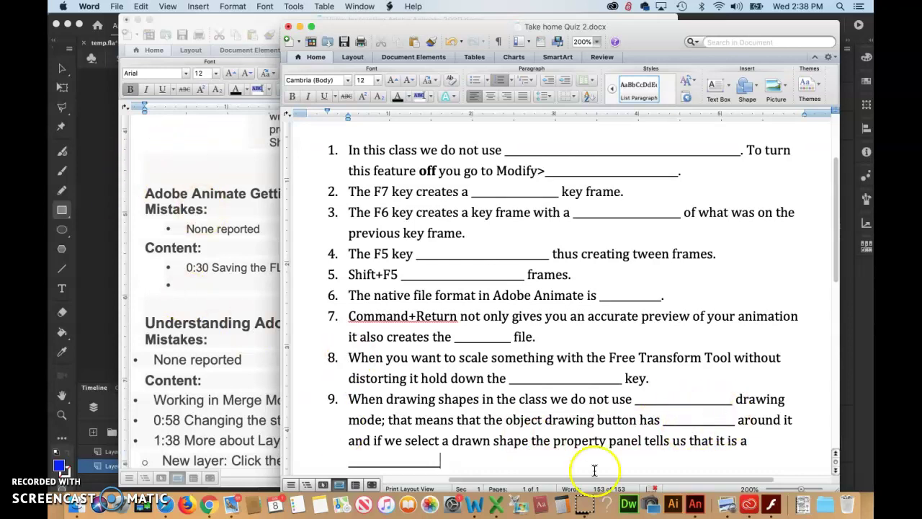
pyautogui.click(693, 505)
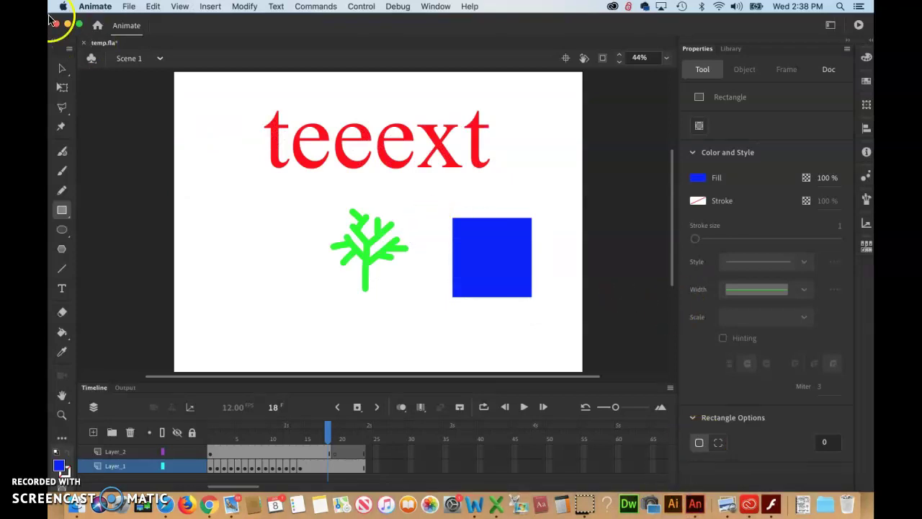
# - Delete the blue square from the stage
pyautogui.click(62, 67)
pyautogui.click(470, 251)
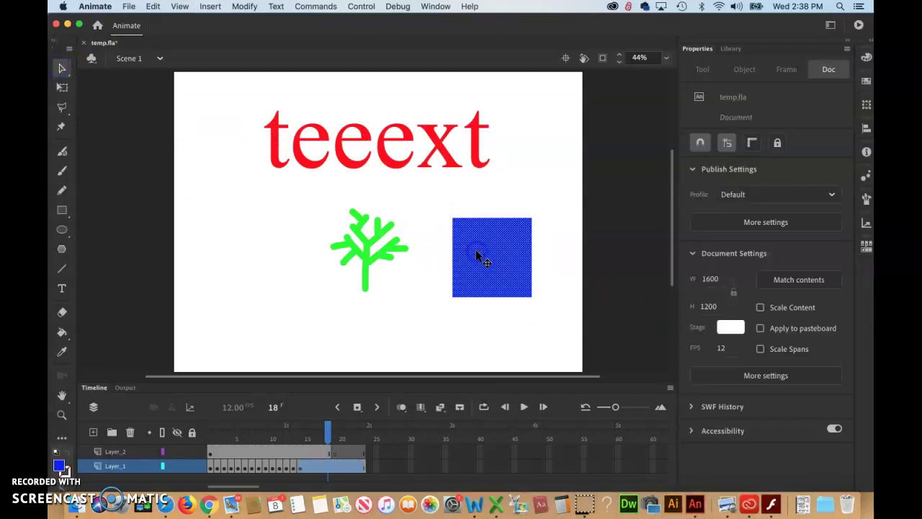
pyautogui.press('Delete')
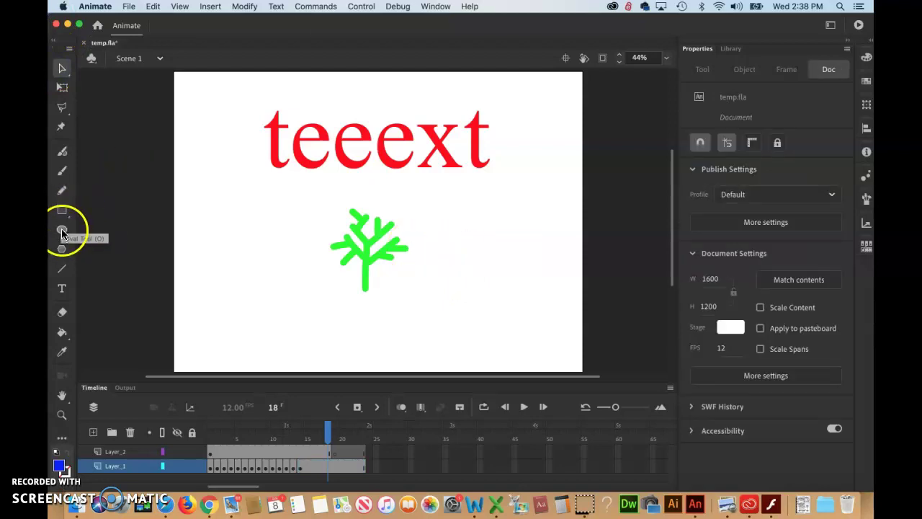
# - Pick the plain Oval tool with Object Drawing mode turned back off
pyautogui.click(62, 231)
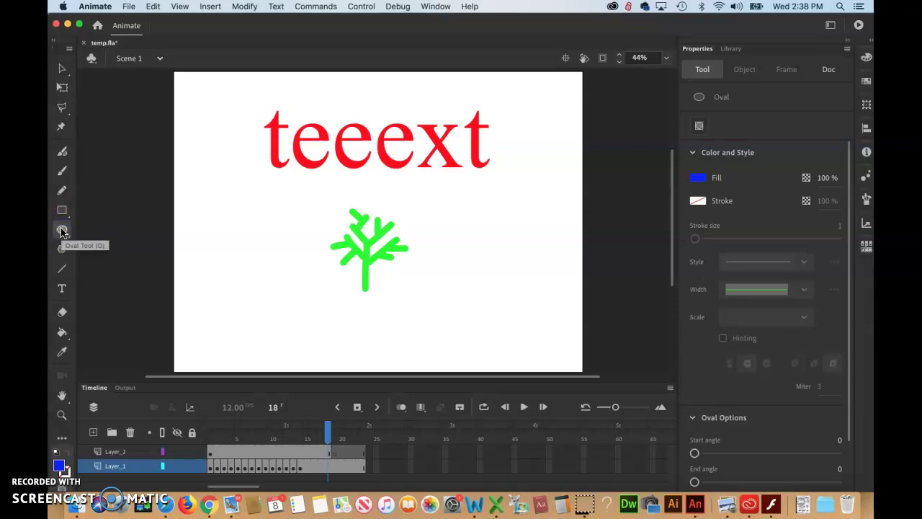
pyautogui.click(62, 231)
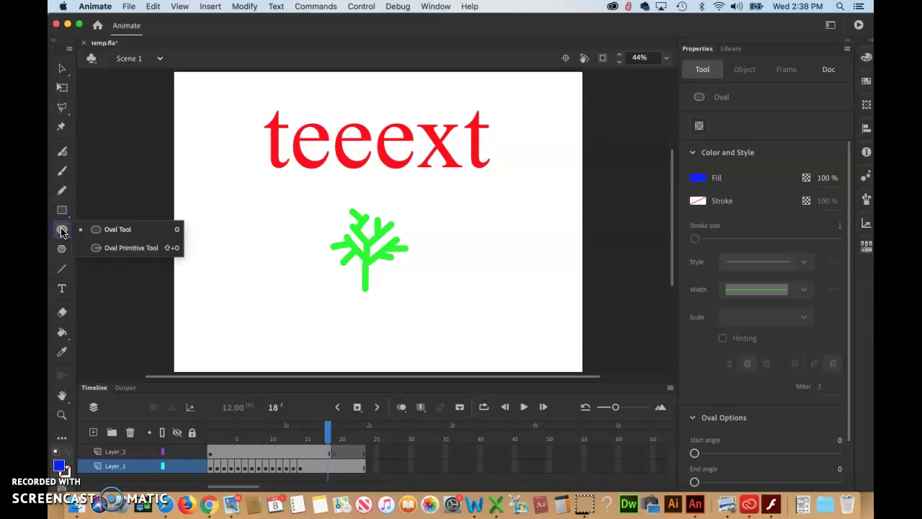
pyautogui.click(120, 231)
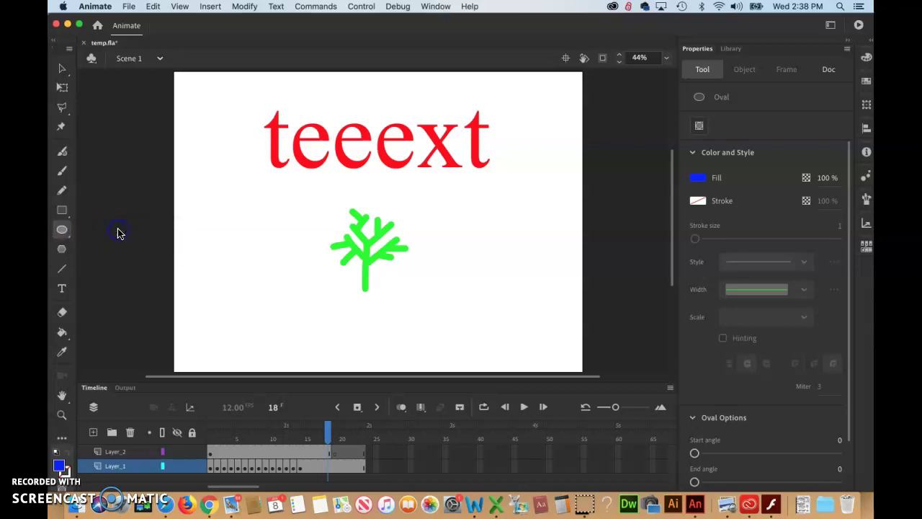
pyautogui.click(699, 128)
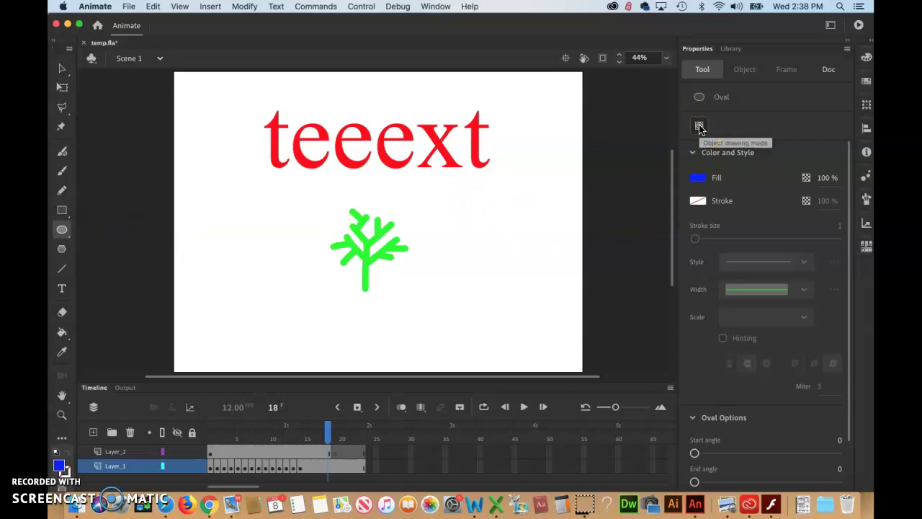
pyautogui.click(699, 128)
pyautogui.click(749, 129)
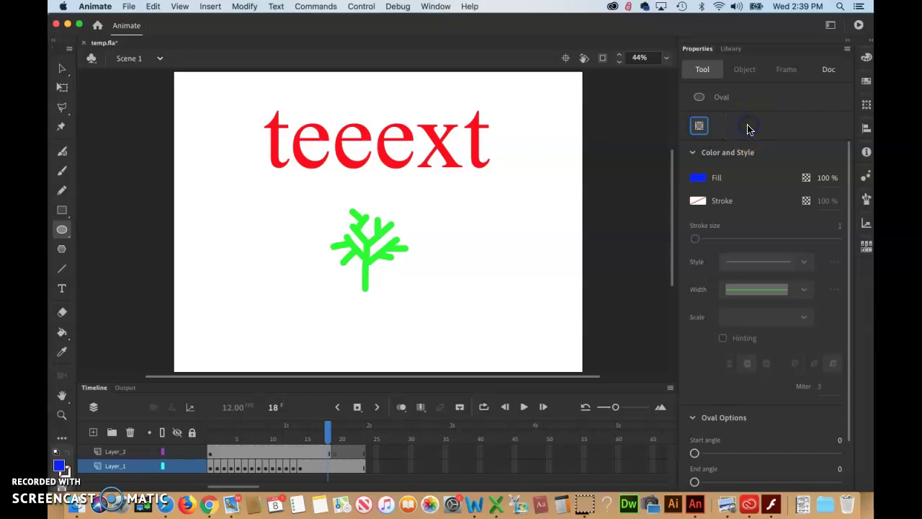
pyautogui.click(699, 128)
pyautogui.click(695, 142)
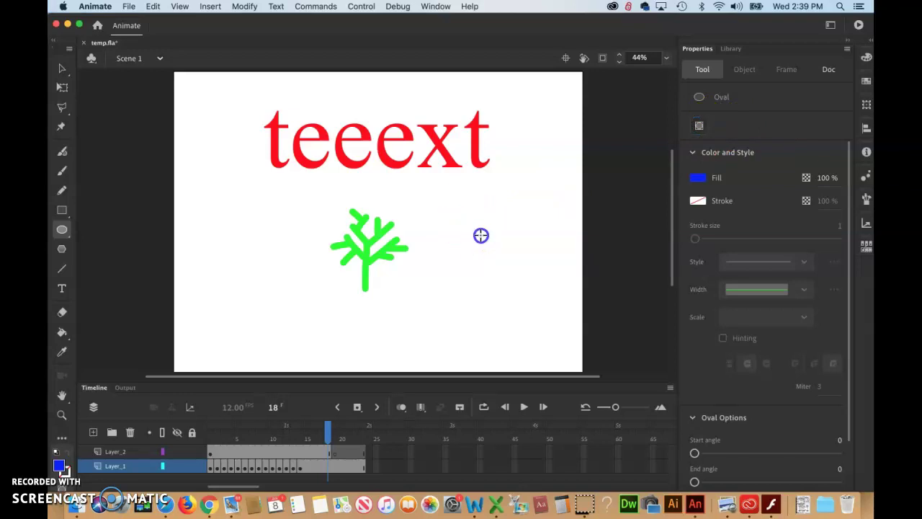
# - Draw a 311 by 311 blue circle right of the tree and select it
pyautogui.moveTo(458, 216); pyautogui.dragTo(535, 301)
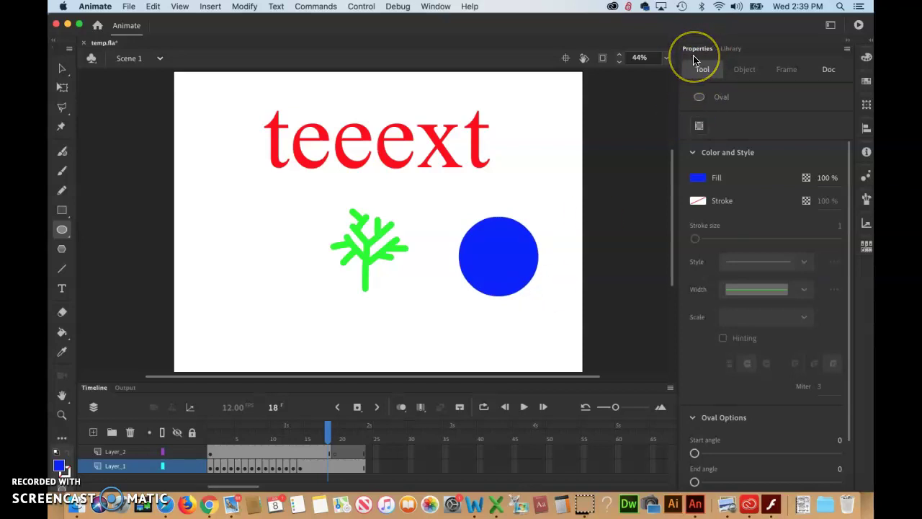
pyautogui.click(61, 67)
pyautogui.click(496, 255)
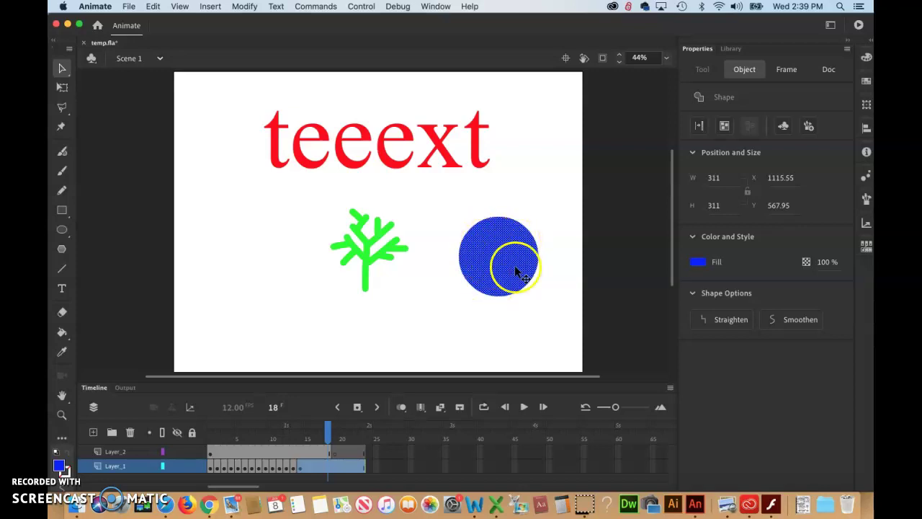
# - Draw a 326.8 by 326.8 blue circle as a drawing object, lower left of the tree
pyautogui.click(63, 231)
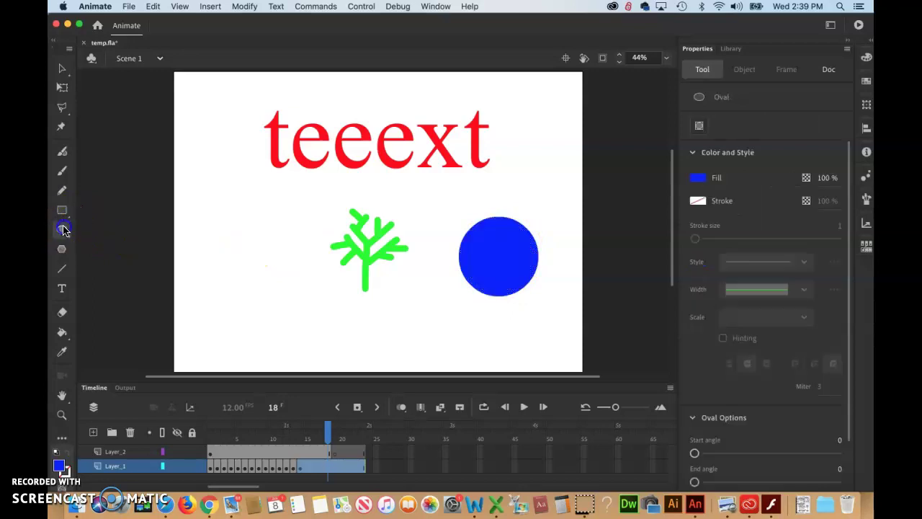
pyautogui.click(699, 126)
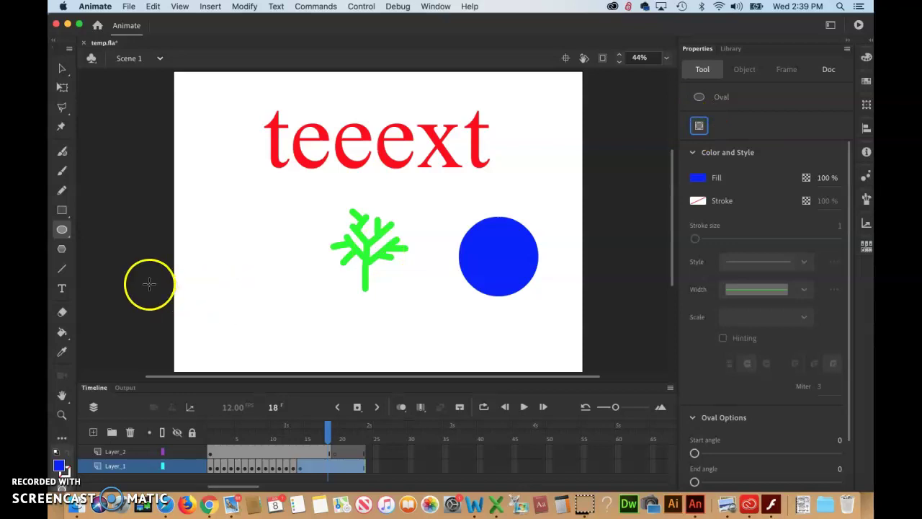
pyautogui.moveTo(229, 241); pyautogui.dragTo(317, 322)
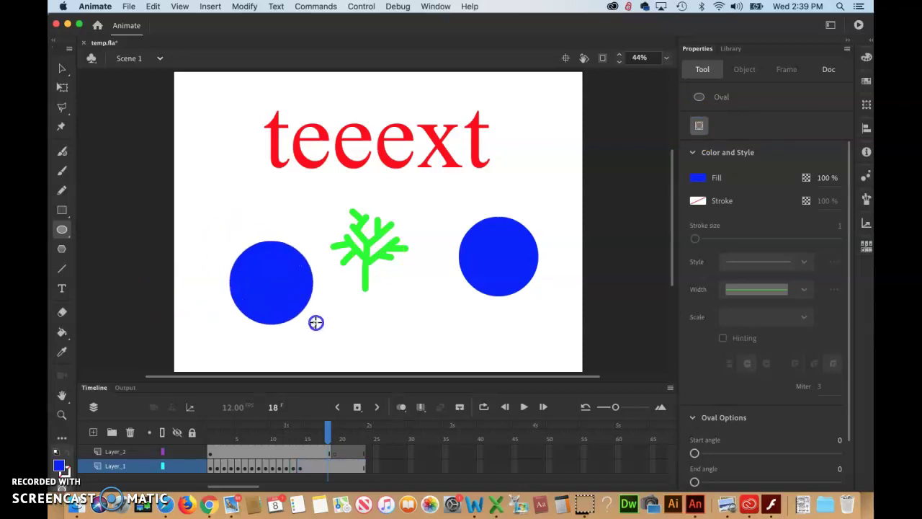
# - Select the left and right circles in turn to compare their properties
pyautogui.click(62, 69)
pyautogui.click(264, 278)
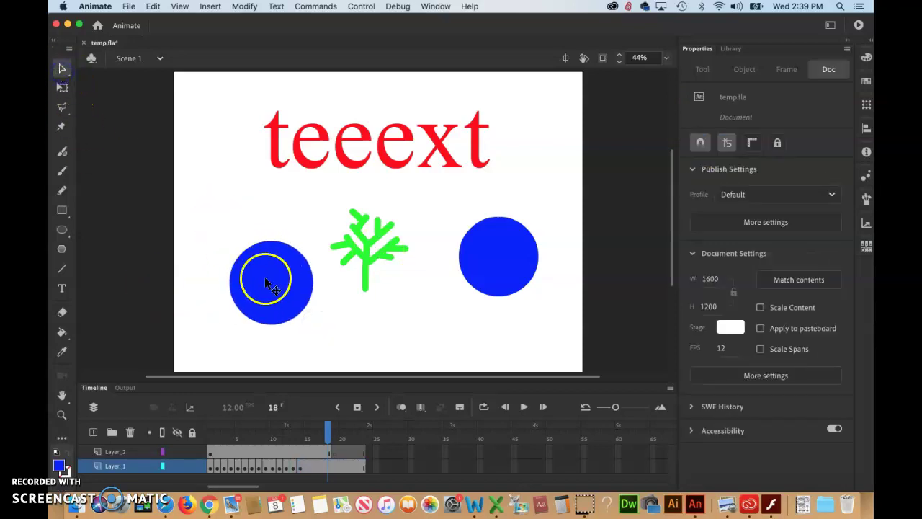
pyautogui.click(272, 292)
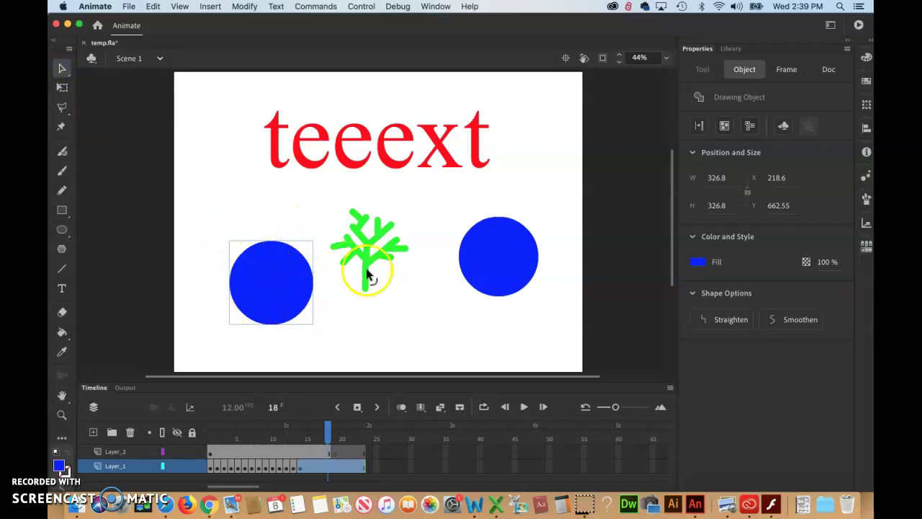
pyautogui.click(503, 260)
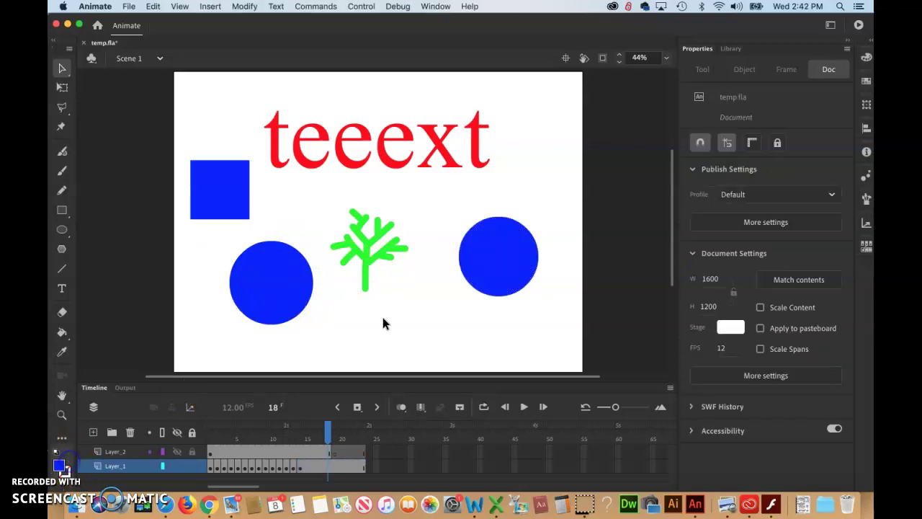
# - Delete the left drawing-object circle
pyautogui.click(381, 326)
pyautogui.click(262, 283)
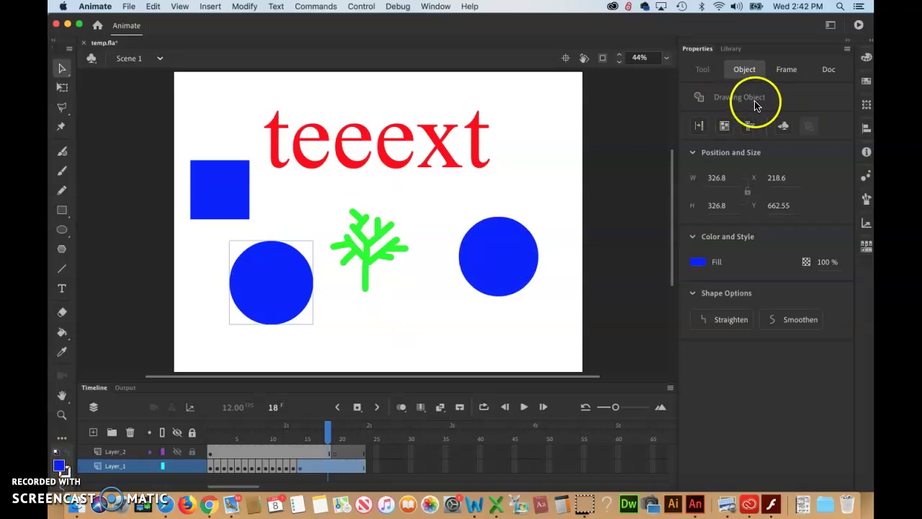
pyautogui.press('Delete')
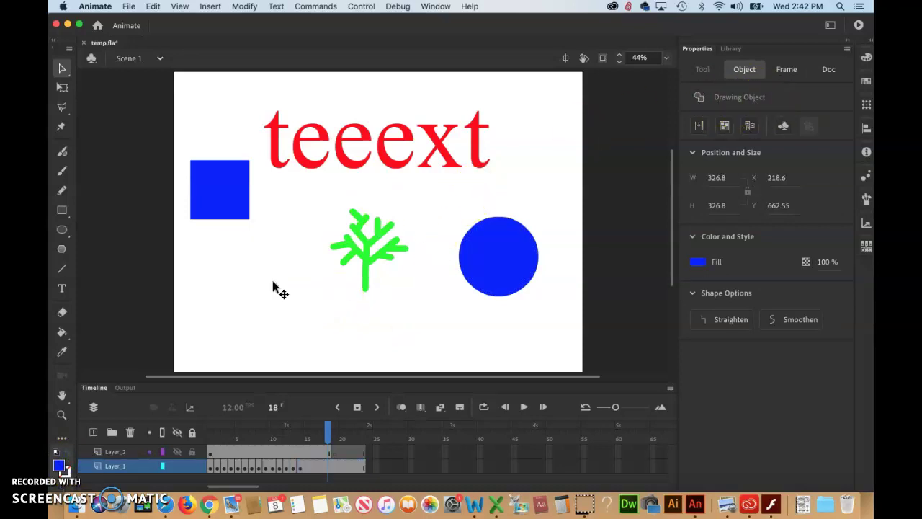
# - Check the Library, then inspect the teeext text and right blue circle's properties
pyautogui.click(509, 252)
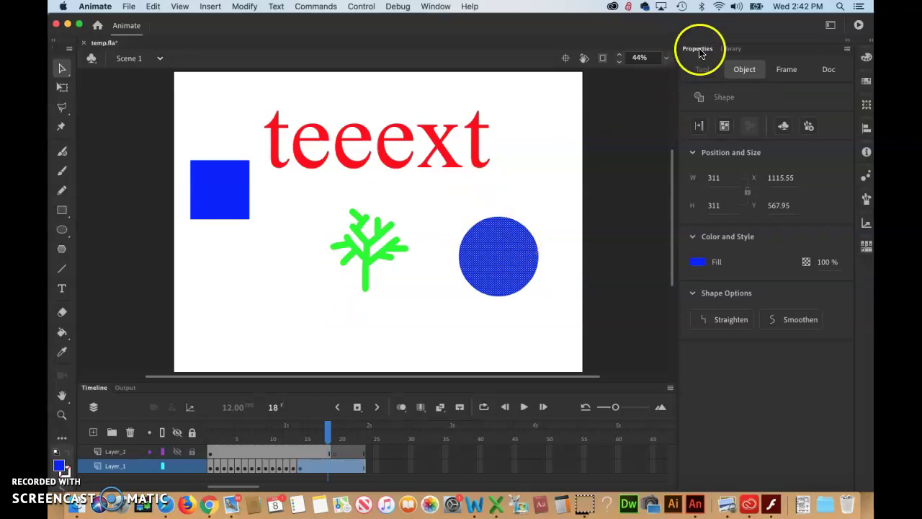
pyautogui.click(731, 48)
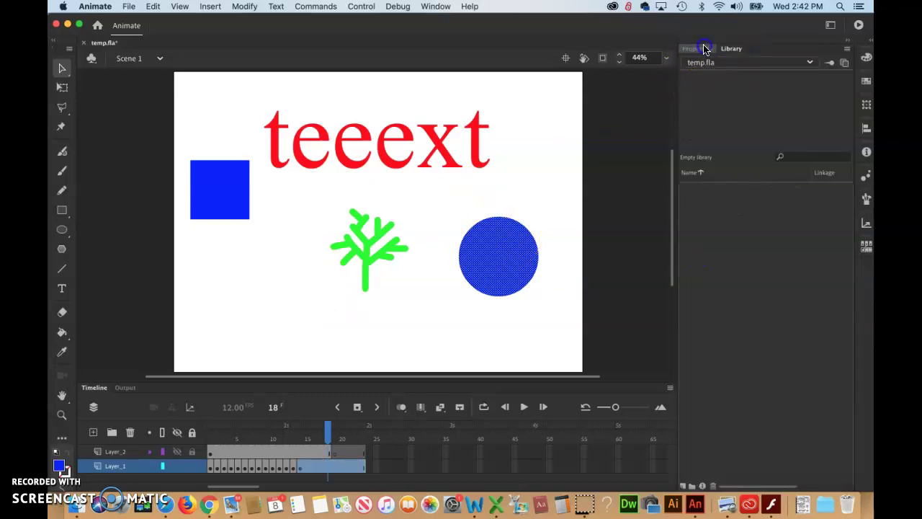
pyautogui.click(703, 48)
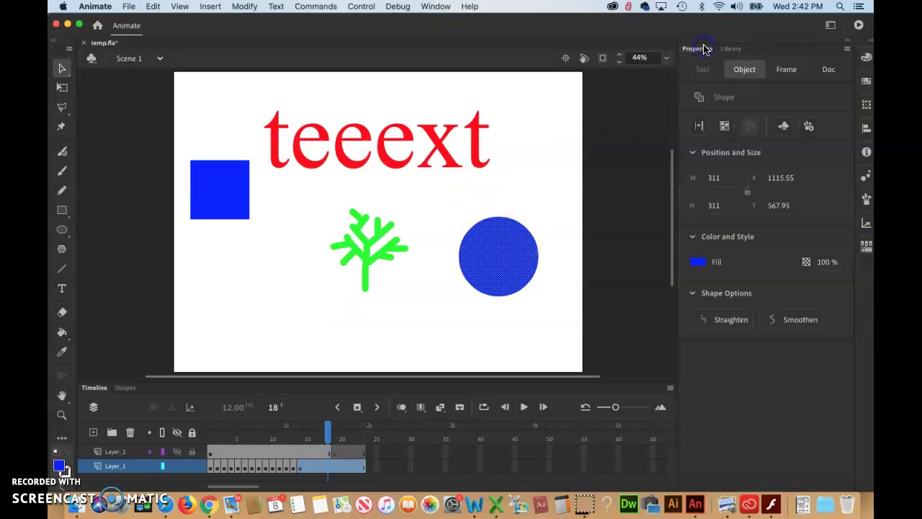
pyautogui.click(741, 70)
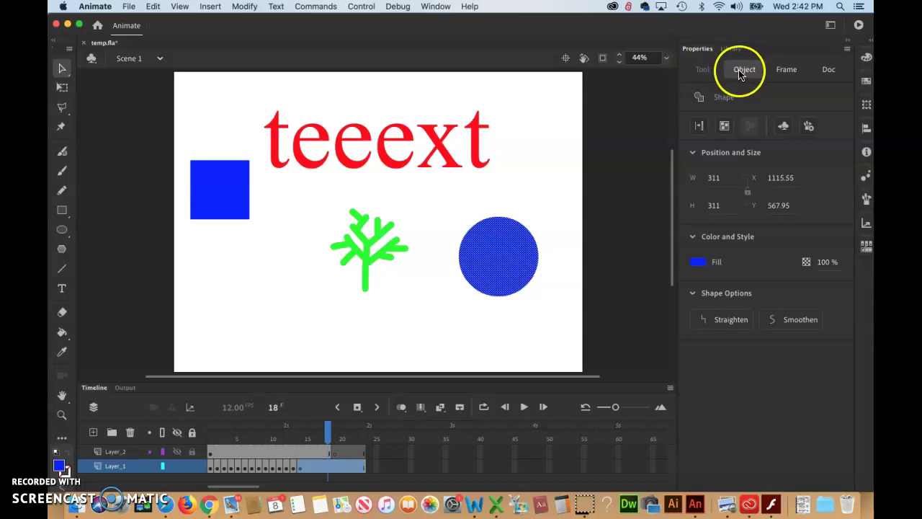
pyautogui.click(442, 147)
pyautogui.click(484, 234)
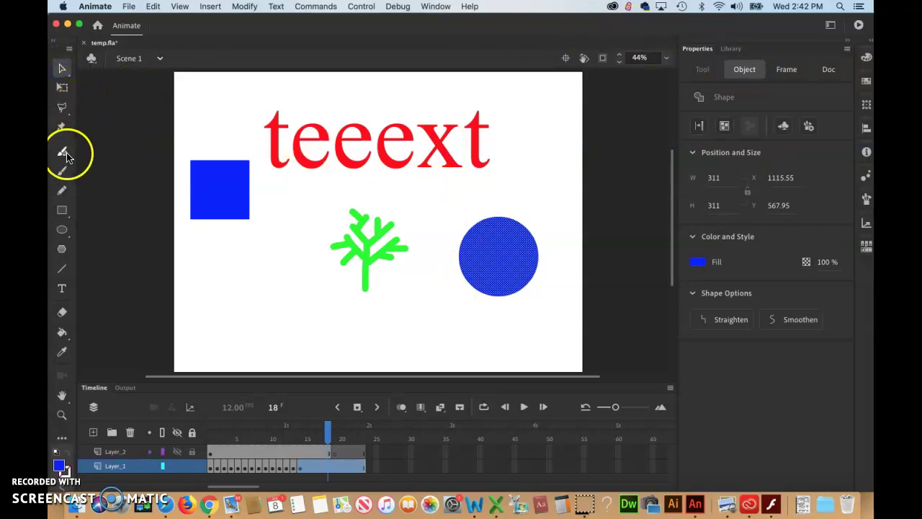
pyautogui.click(63, 213)
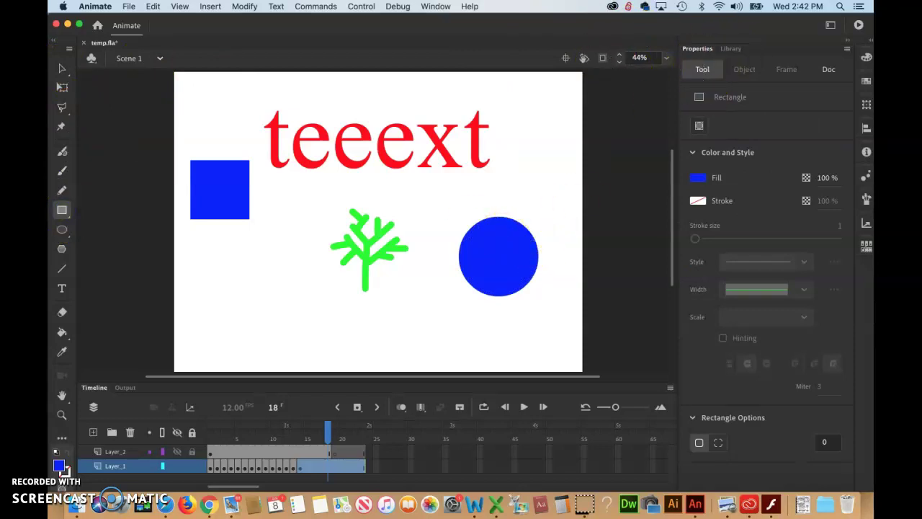
pyautogui.click(61, 69)
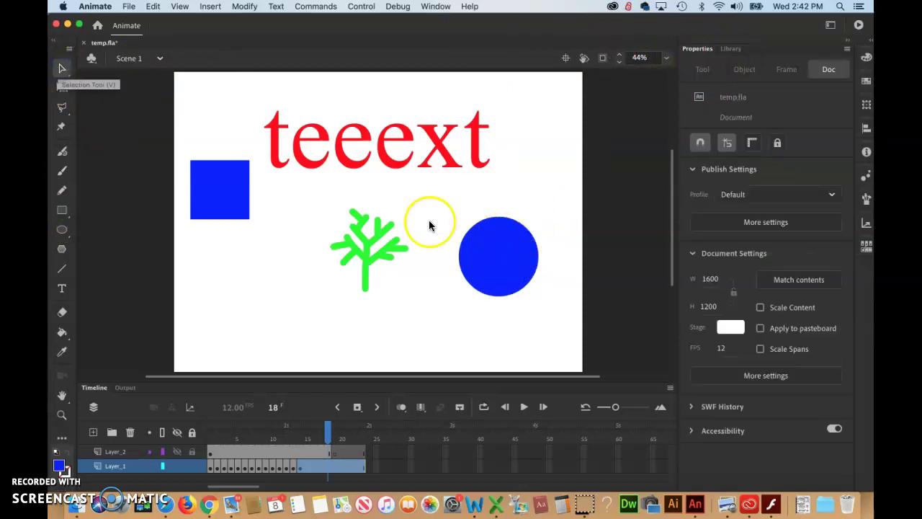
pyautogui.click(493, 252)
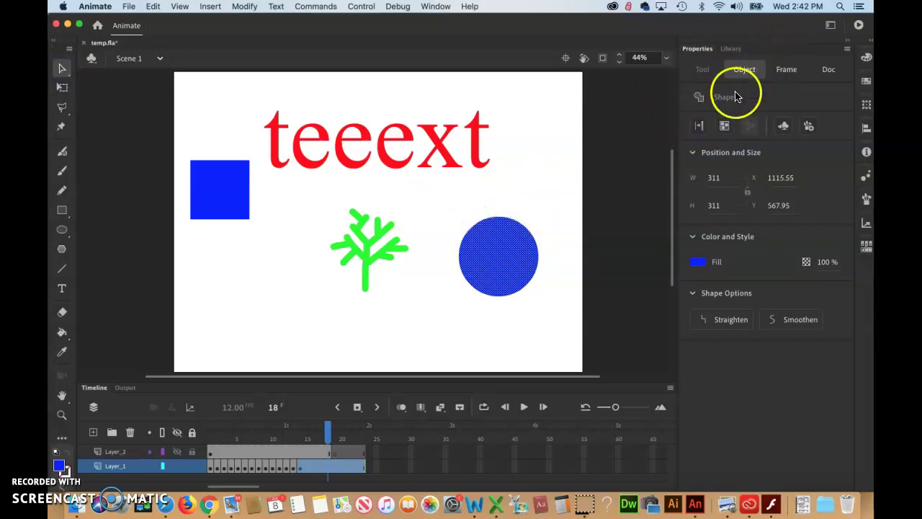
# - In question 9, change 'shape' to 'object', delete 'when', and change the last 'shape' to 'object'
pyautogui.click(469, 504)
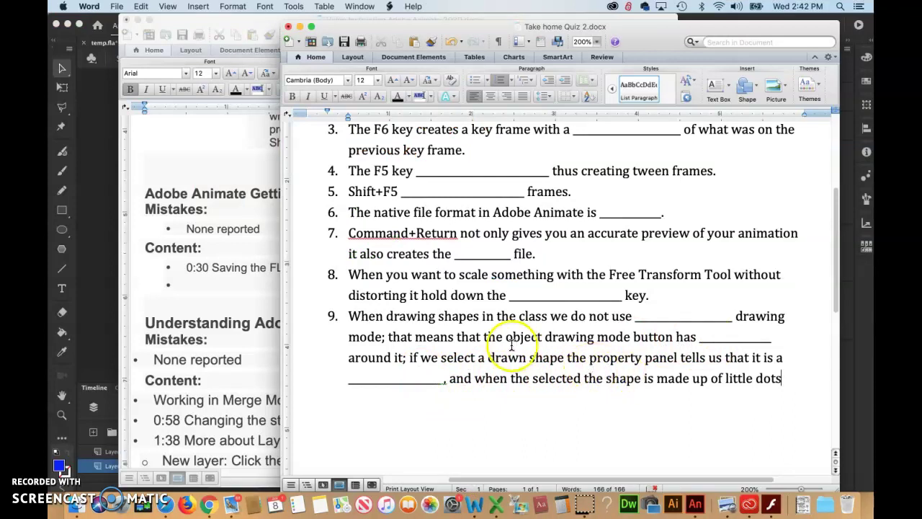
pyautogui.doubleClick(553, 360)
pyautogui.write('objec')
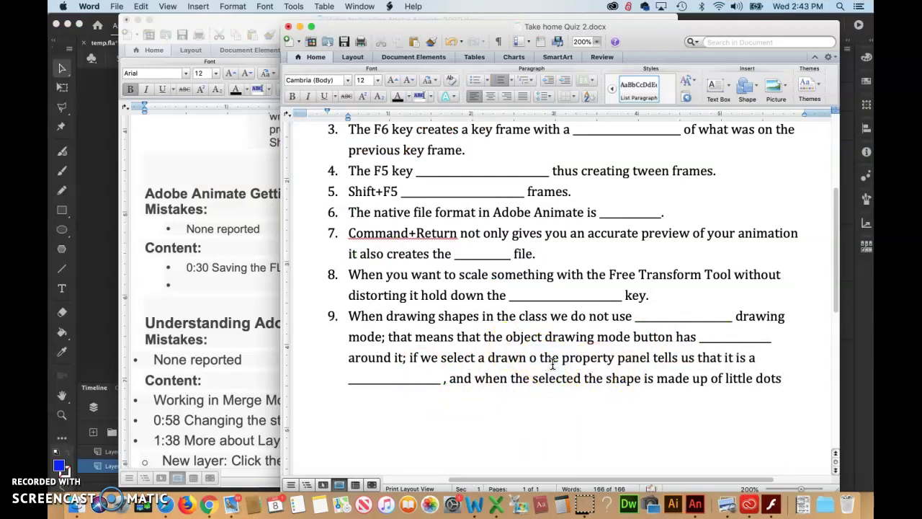
pyautogui.write('t')
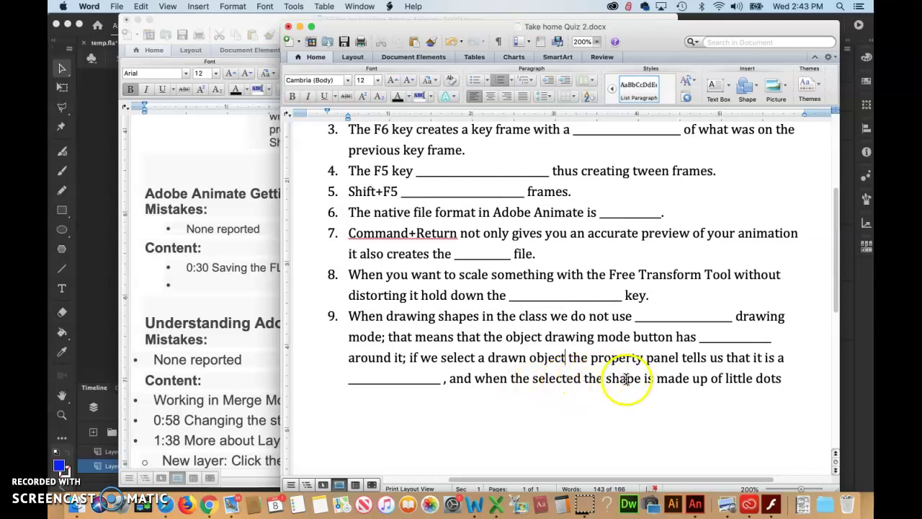
pyautogui.doubleClick(490, 378)
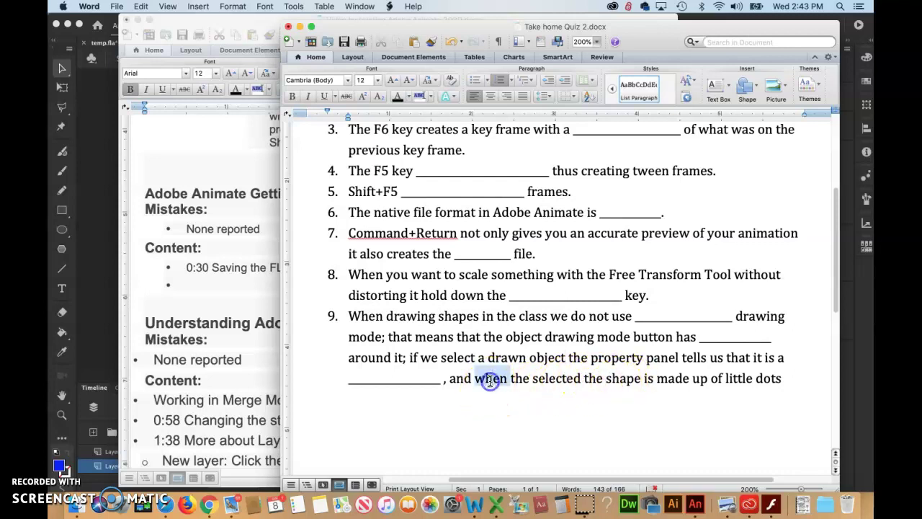
pyautogui.press('BackSpace')
pyautogui.doubleClick(593, 378)
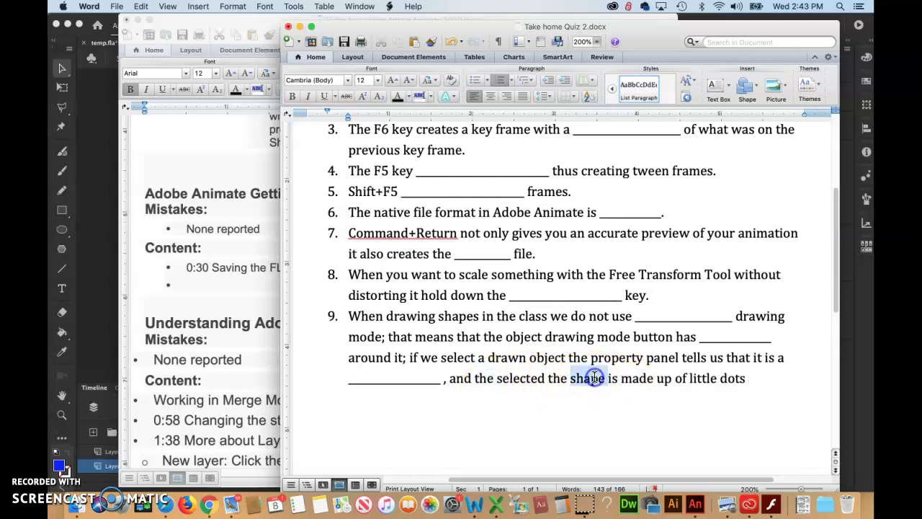
pyautogui.write('object')
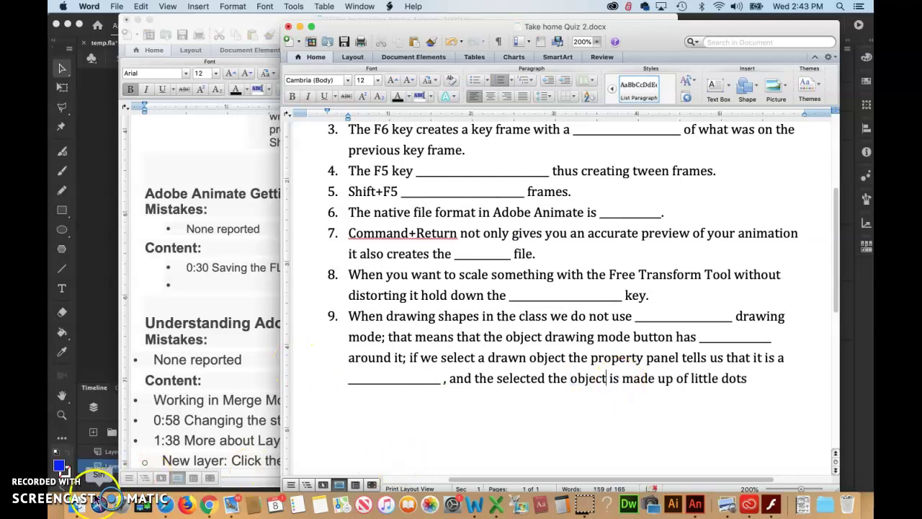
pyautogui.click(695, 505)
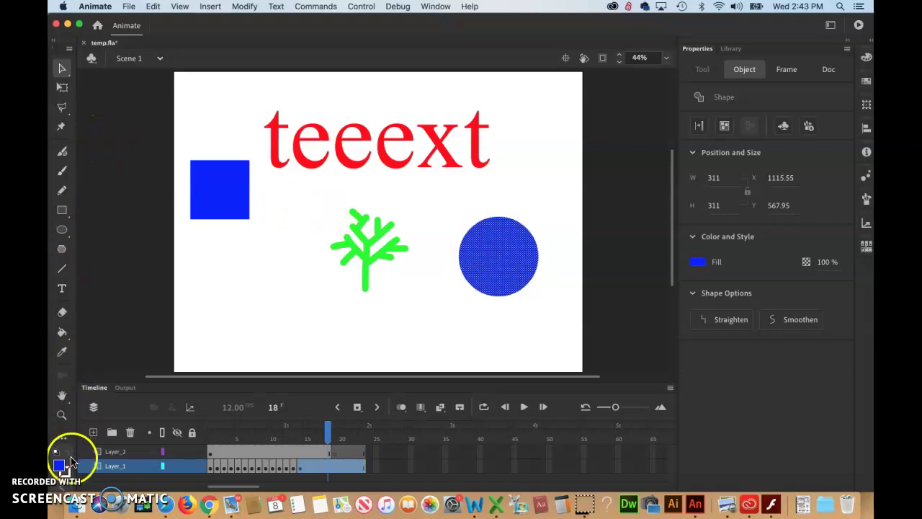
# - Nudge the blue circle up beneath the teeext text and reselect it
pyautogui.press('super+z')
pyautogui.click(510, 225)
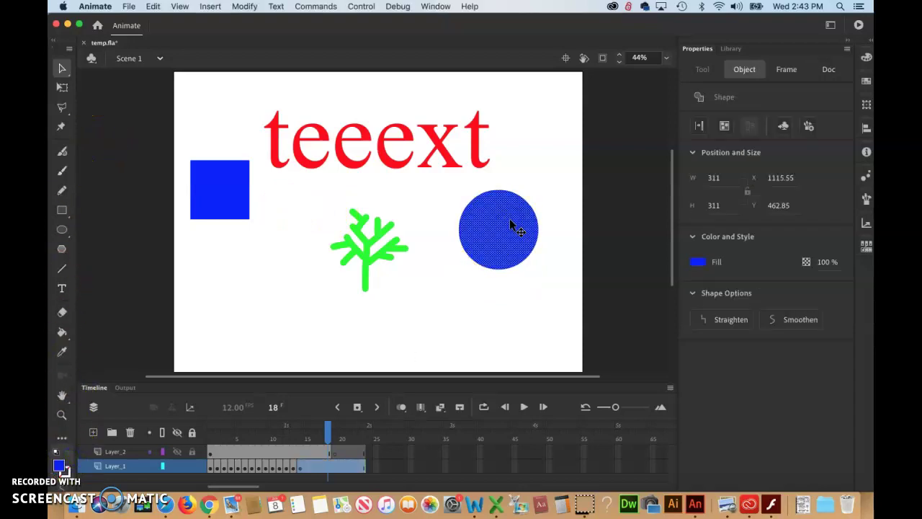
pyautogui.click(510, 225)
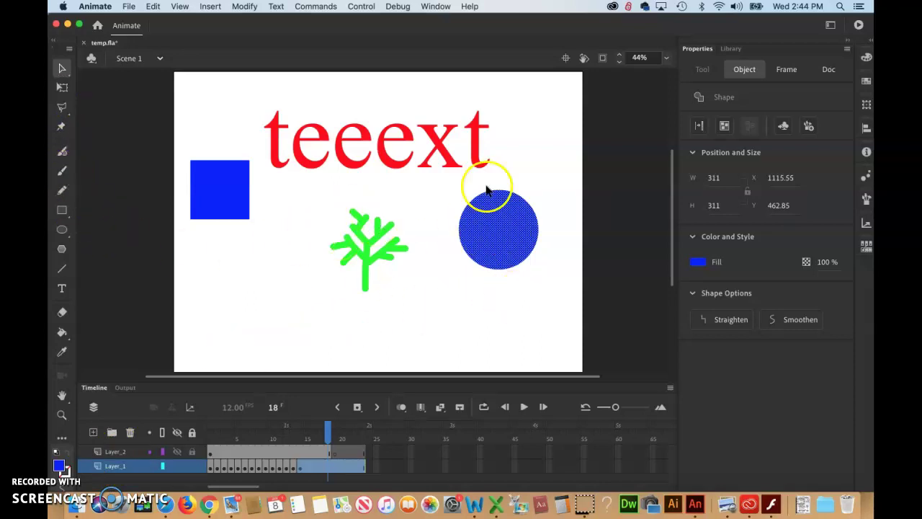
# - Delete the blue square and draw a blue bar extending right from the circle
pyautogui.click(193, 182)
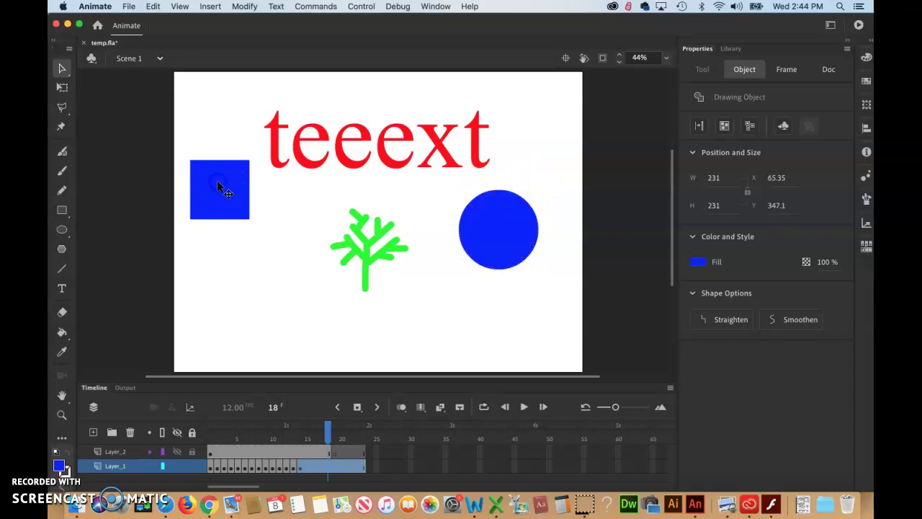
pyautogui.press('Delete')
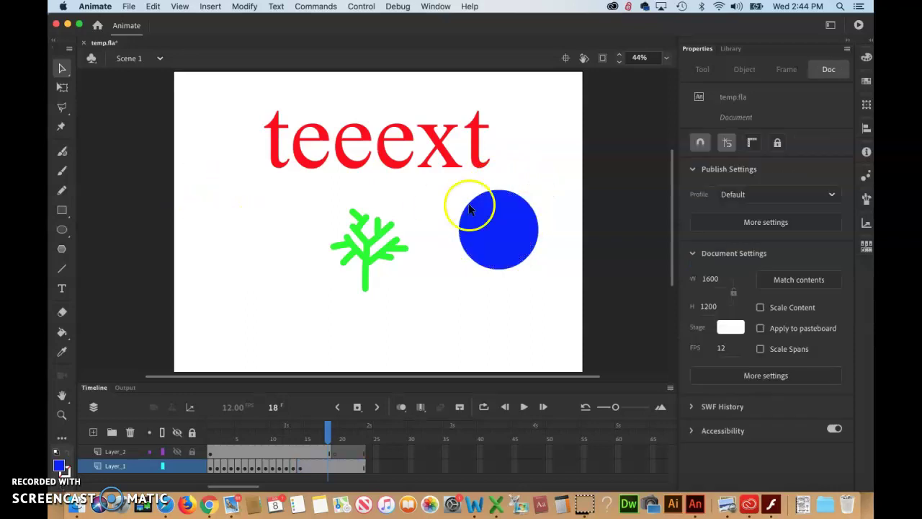
pyautogui.click(62, 210)
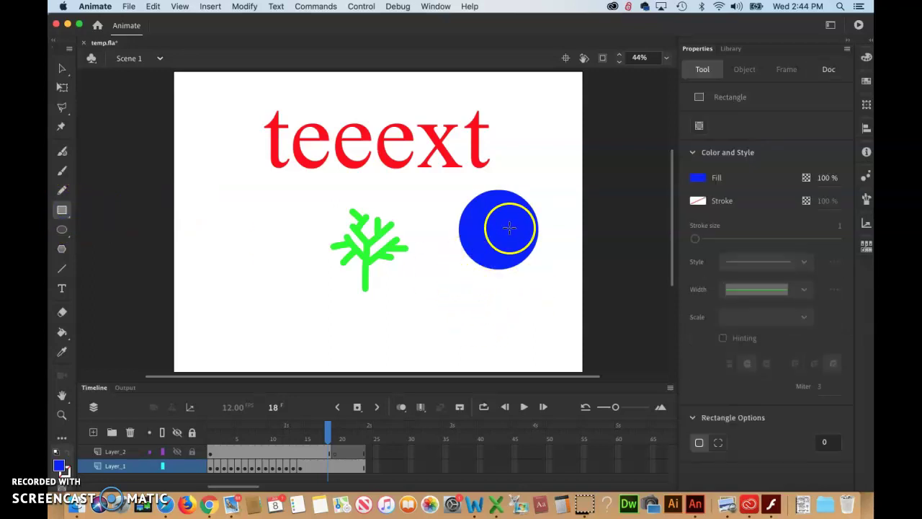
pyautogui.moveTo(506, 218); pyautogui.dragTo(573, 246)
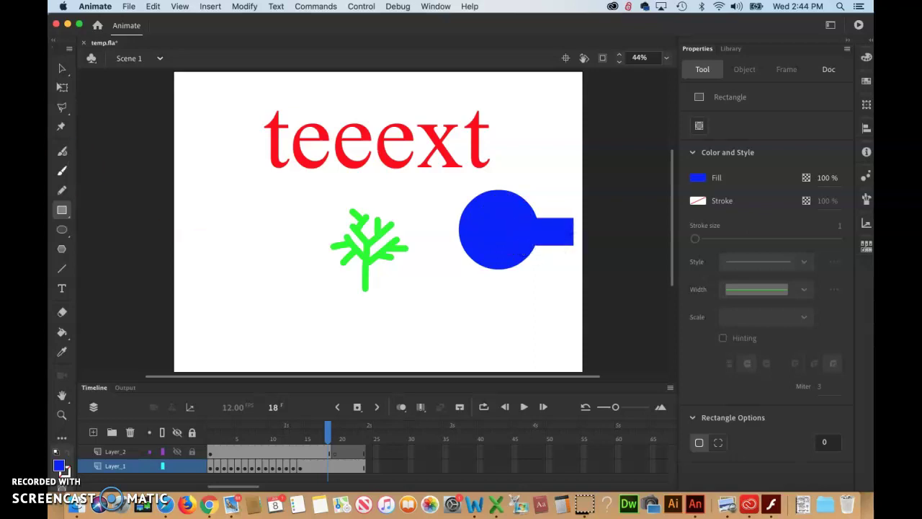
# - Move the merged circle-and-bar shape to sit right of the tree
pyautogui.click(60, 69)
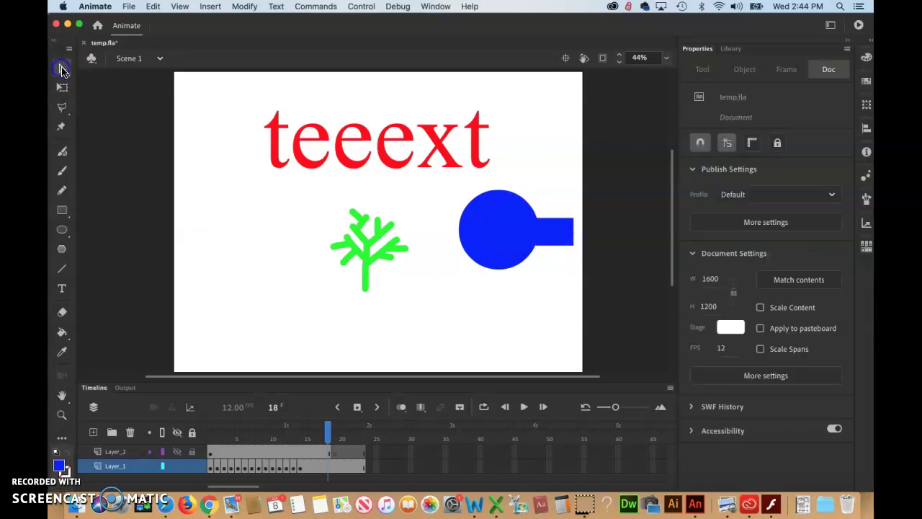
pyautogui.click(498, 239)
pyautogui.moveTo(497, 240); pyautogui.dragTo(465, 239)
pyautogui.click(529, 255)
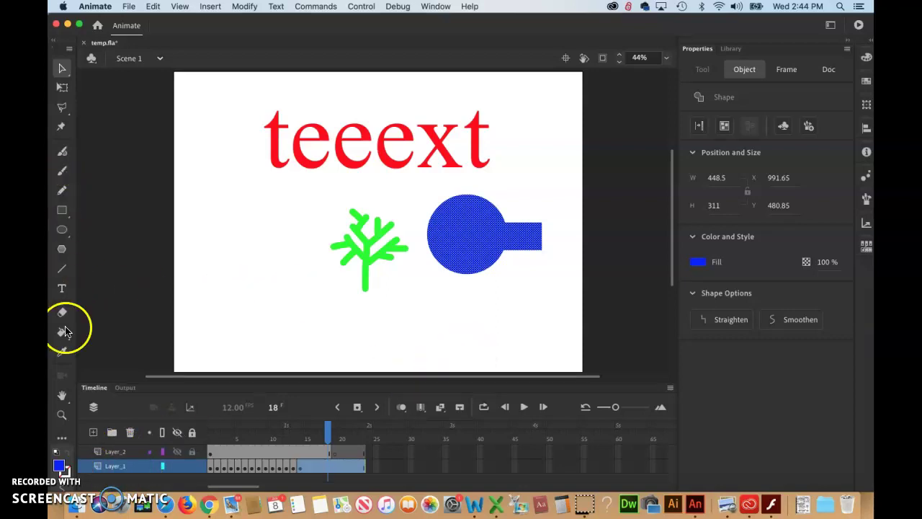
# - Fill the selected circle-and-bar shape with dark red #990000
pyautogui.click(58, 464)
pyautogui.click(59, 465)
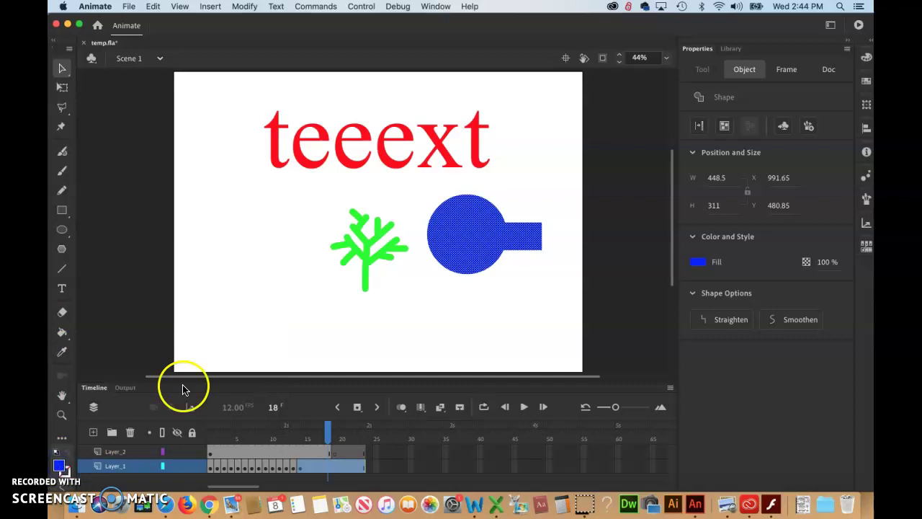
pyautogui.click(59, 466)
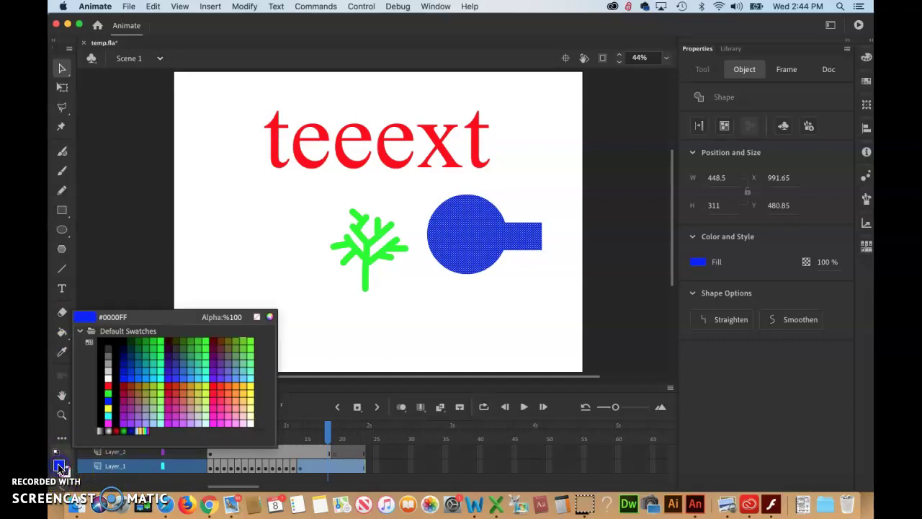
pyautogui.click(125, 384)
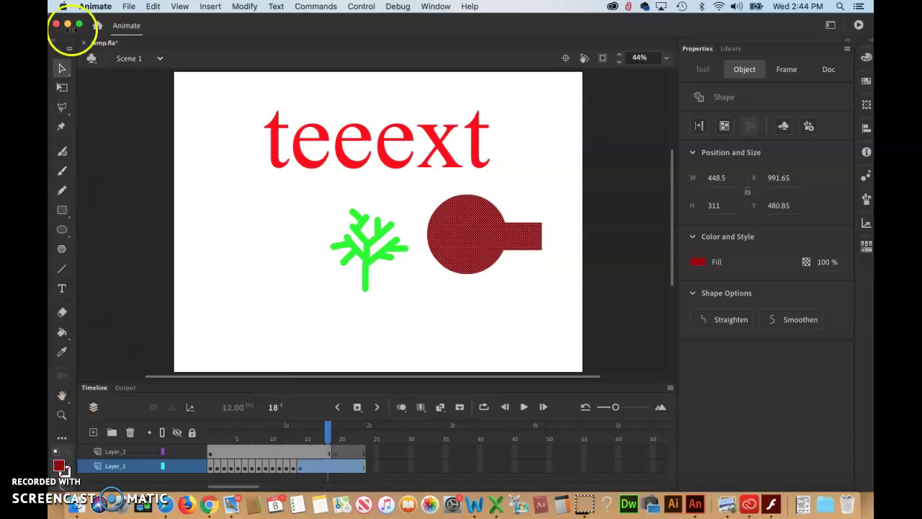
# - Deselect the shape and set the fill colour for new shapes to green #00FF00
pyautogui.click(548, 315)
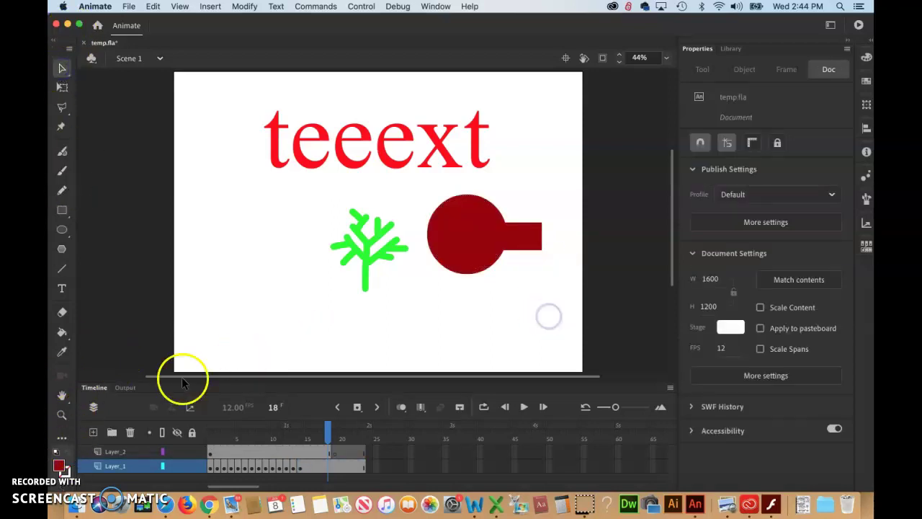
pyautogui.click(58, 466)
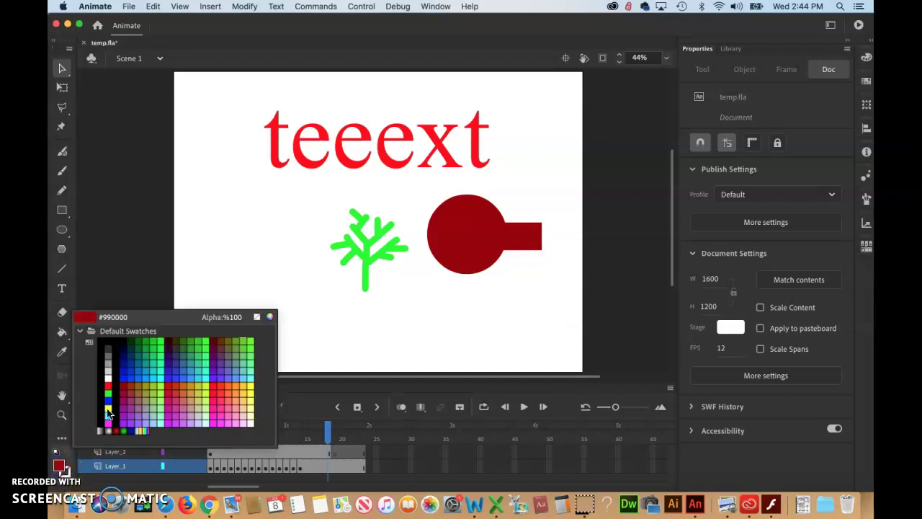
pyautogui.click(157, 344)
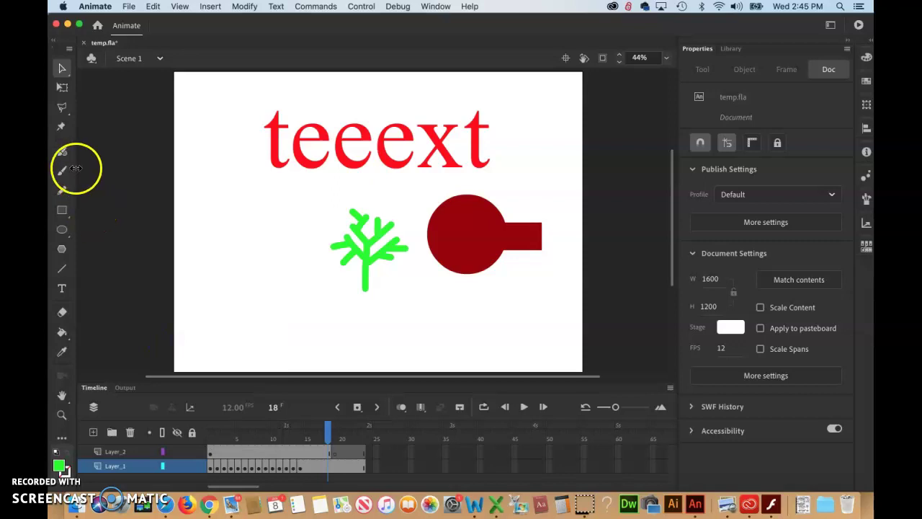
# - Draw a tall green bar over the red circle, then drag it left of the tree to cut a notch
pyautogui.click(62, 210)
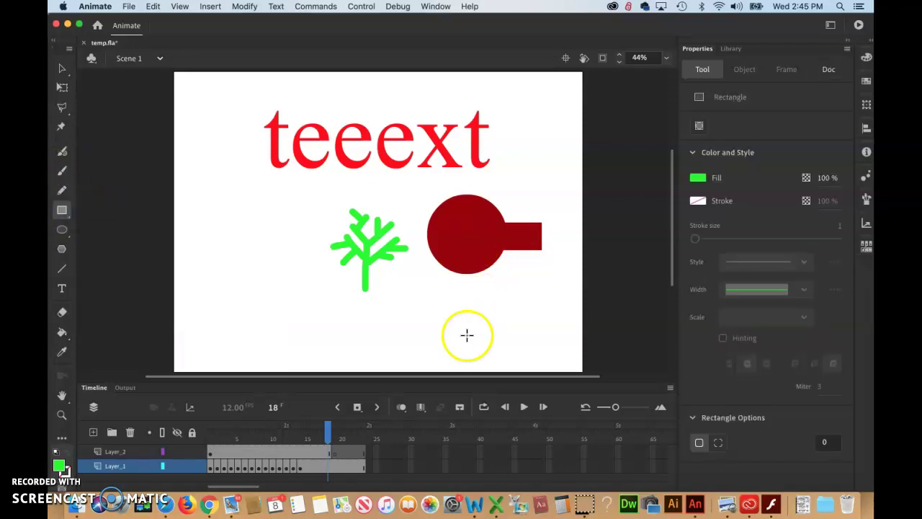
pyautogui.moveTo(457, 325); pyautogui.dragTo(476, 220)
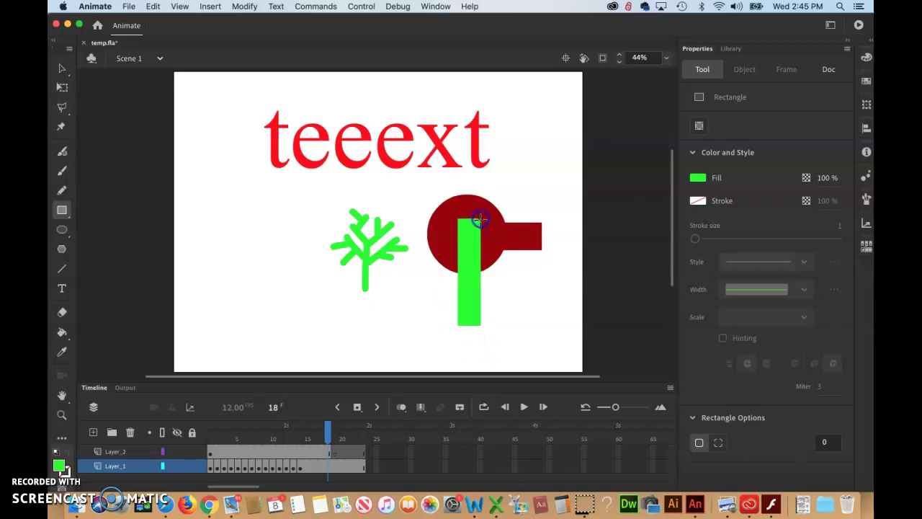
pyautogui.click(63, 68)
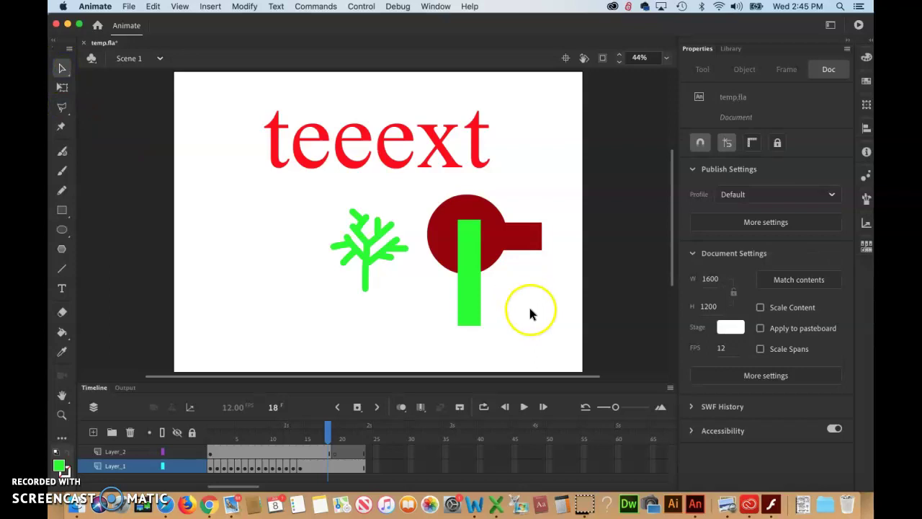
pyautogui.click(466, 270)
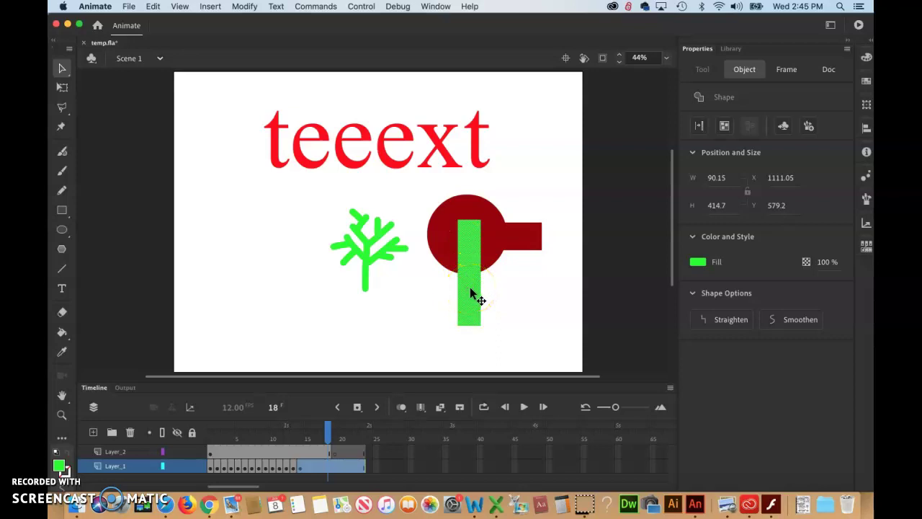
pyautogui.moveTo(470, 290); pyautogui.dragTo(253, 281)
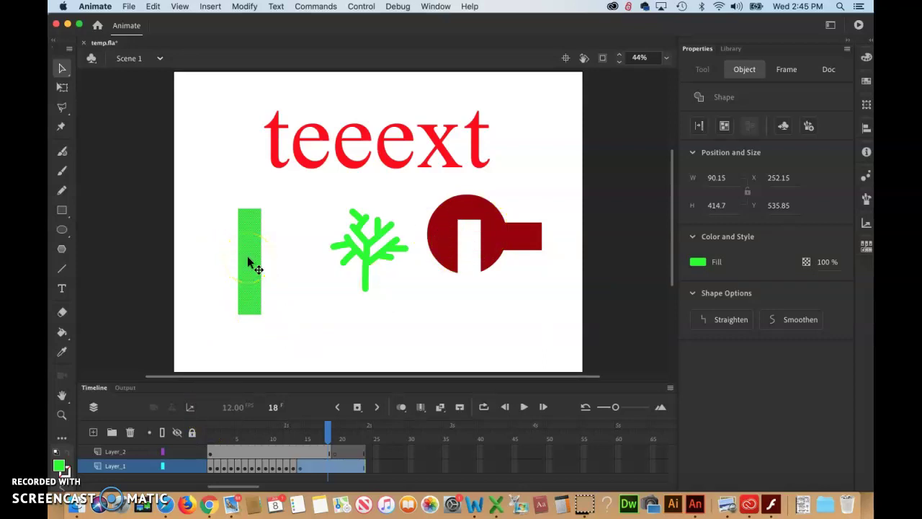
# - Delete the green cutting bar and return to Animate from the Word notes
pyautogui.press('Delete')
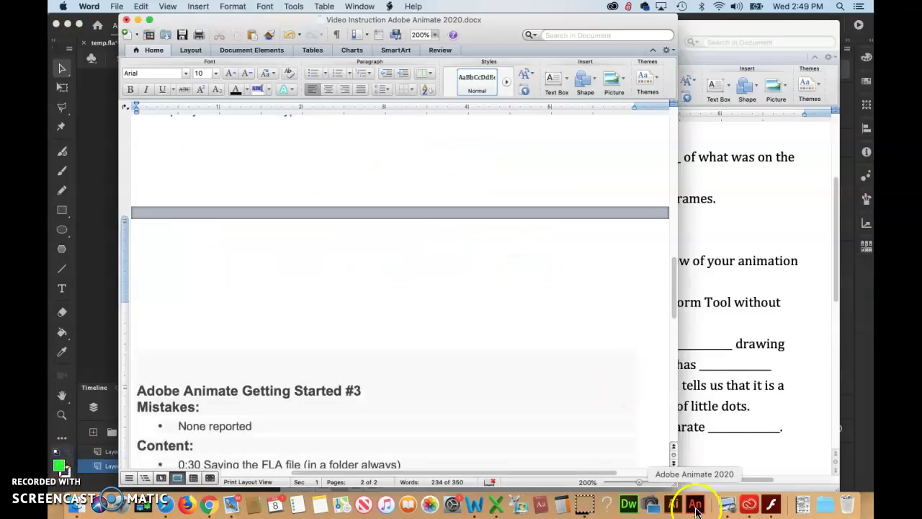
pyautogui.click(695, 504)
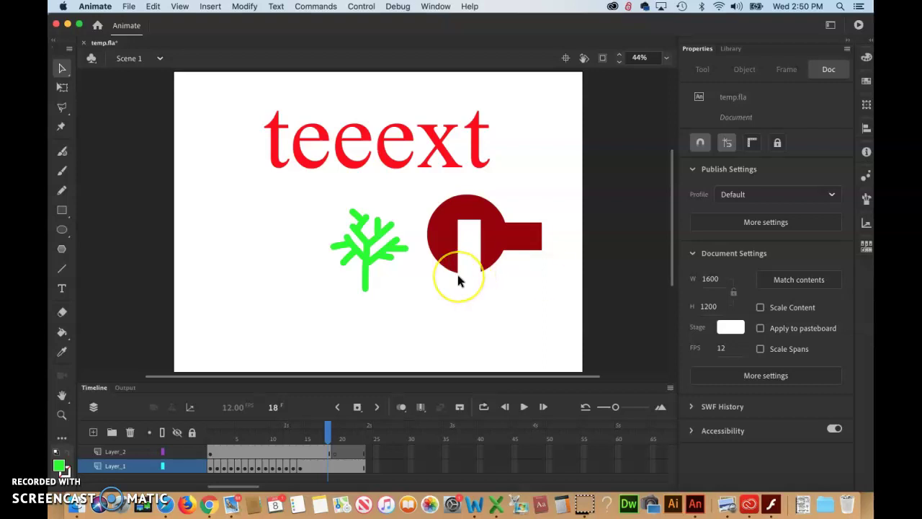
pyautogui.click(72, 467)
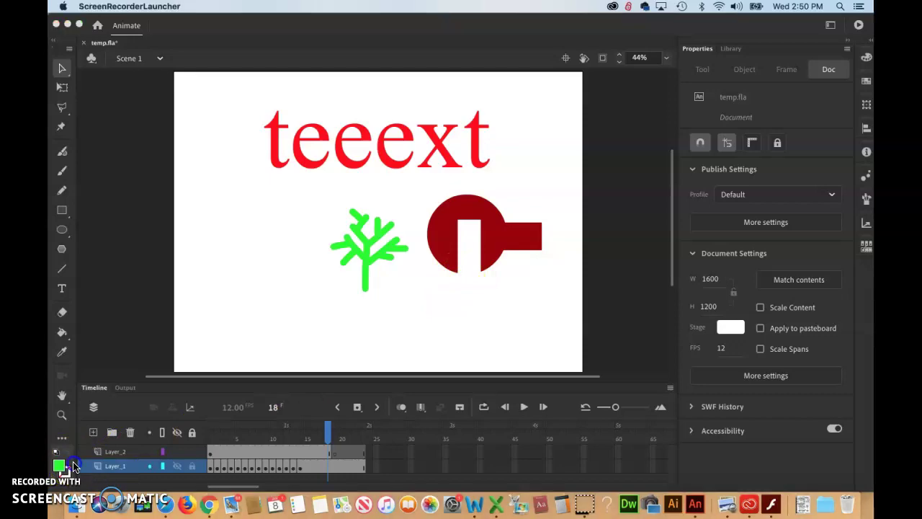